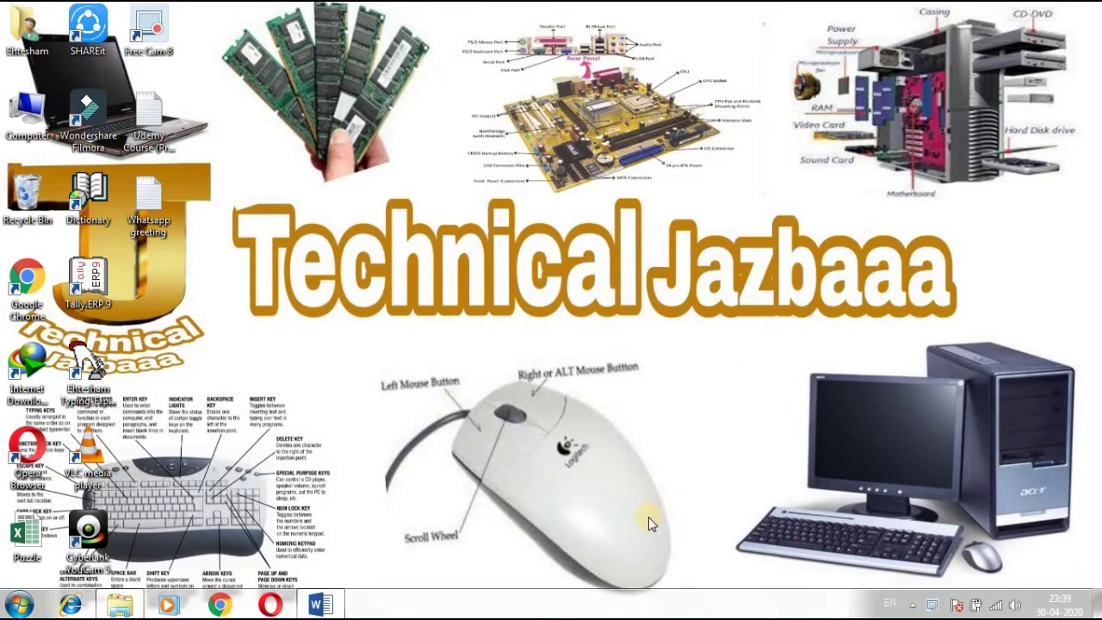
# Bring up the 'MS Word 2007 (Notes)' document from the Word icon on the taskbar
pyautogui.click(316, 609)
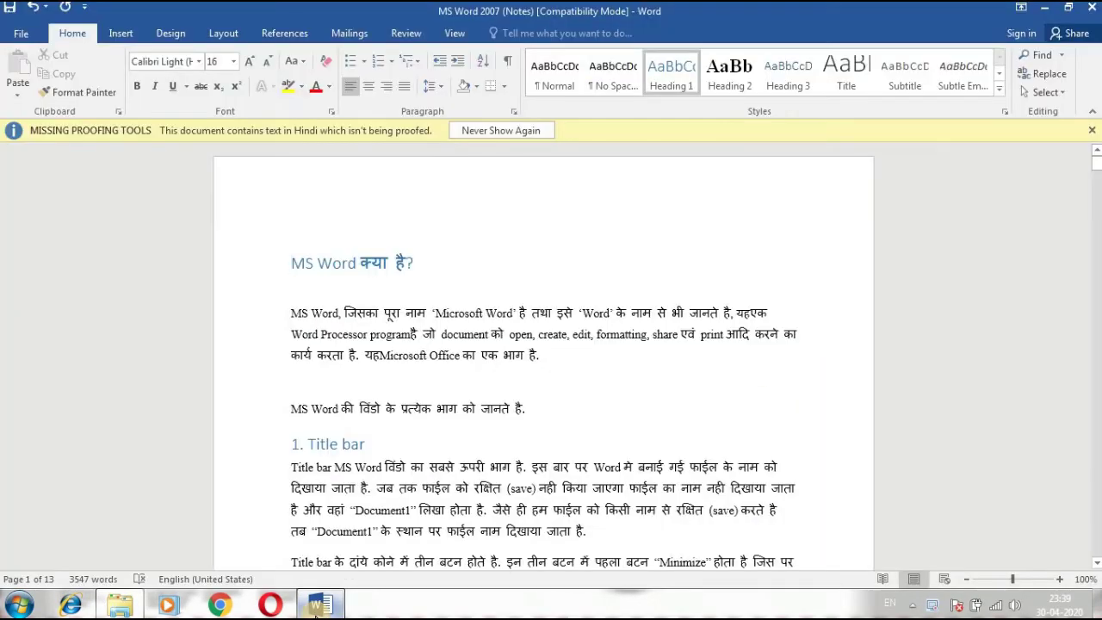
pyautogui.click(541, 189)
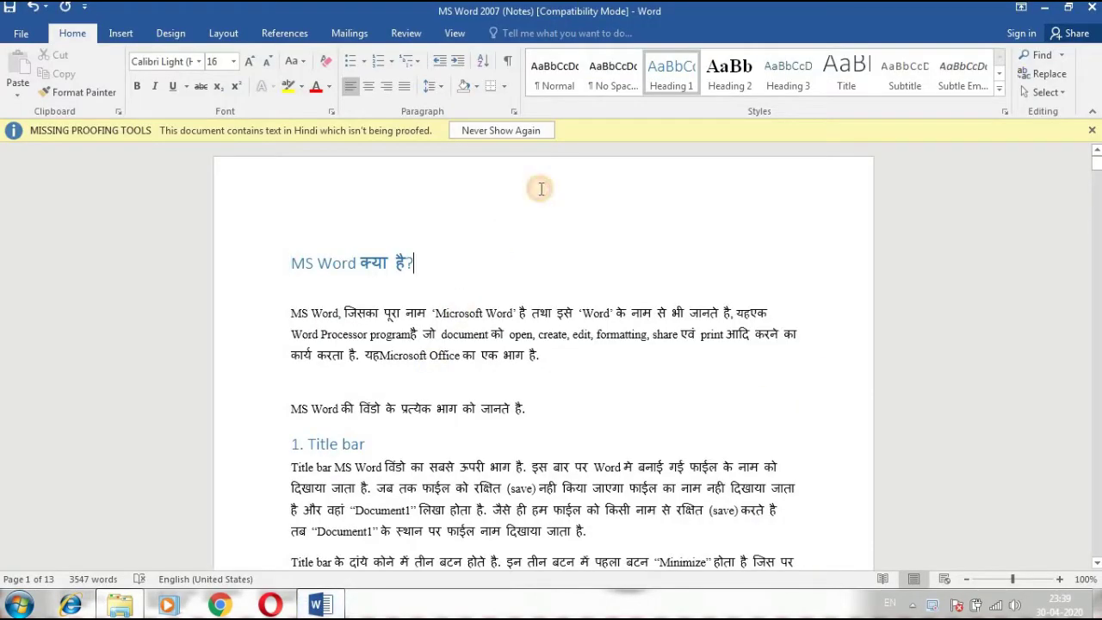
pyautogui.doubleClick(540, 188)
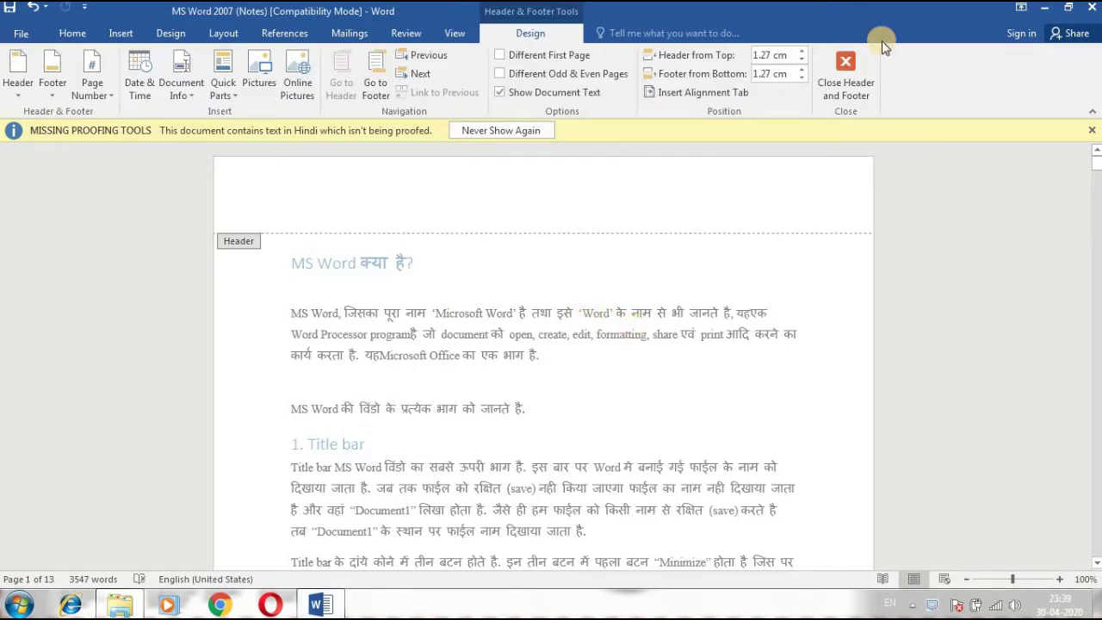
pyautogui.click(848, 80)
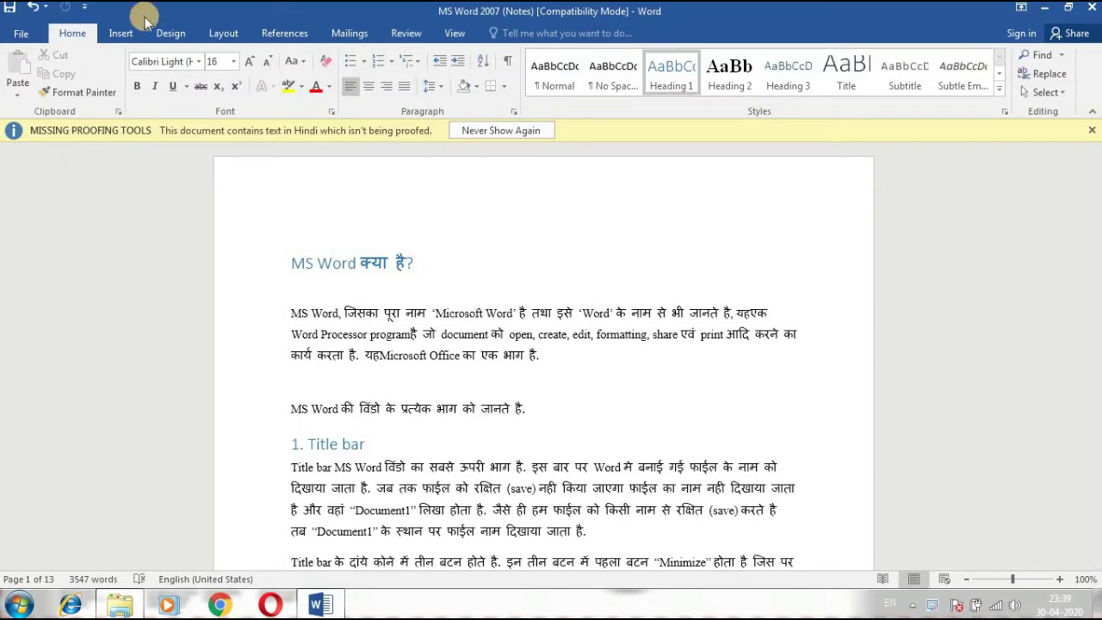
pyautogui.click(123, 32)
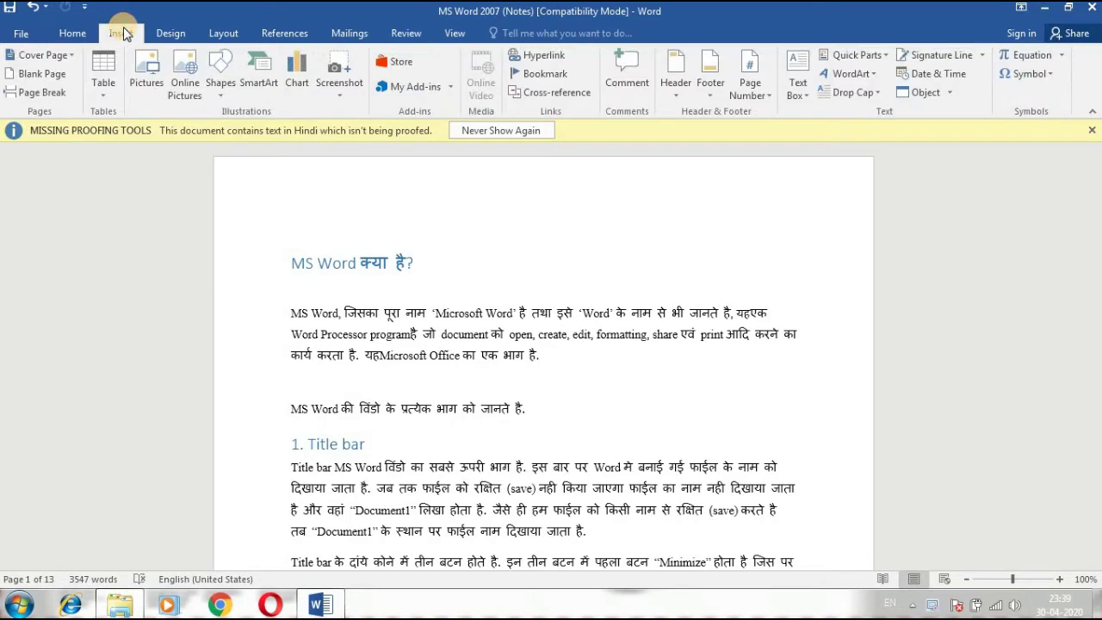
pyautogui.click(677, 90)
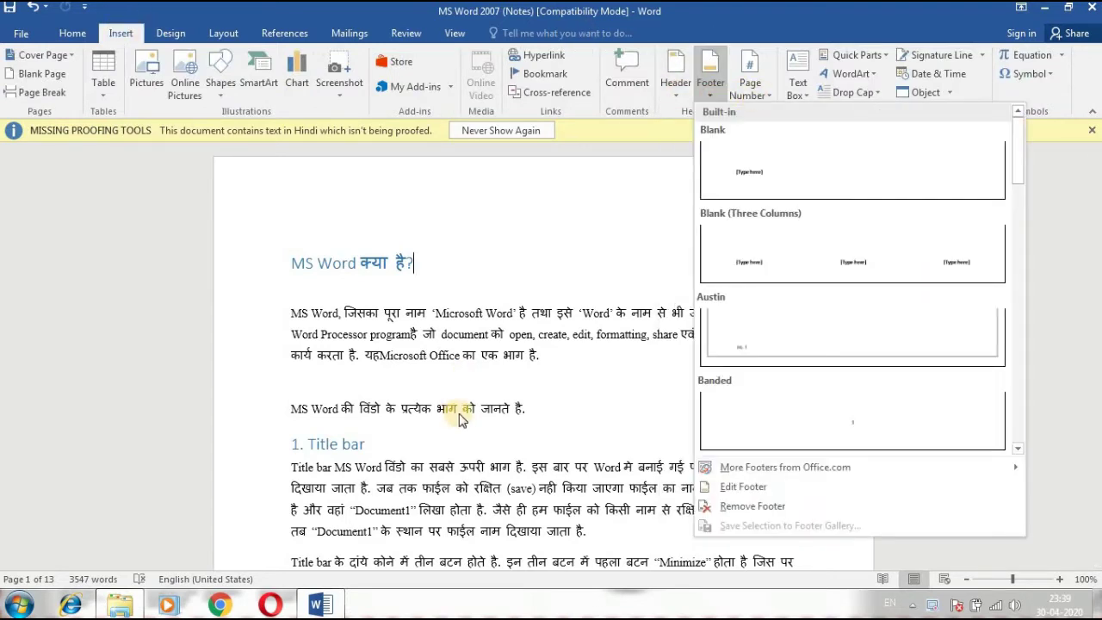
pyautogui.click(550, 197)
pyautogui.click(73, 33)
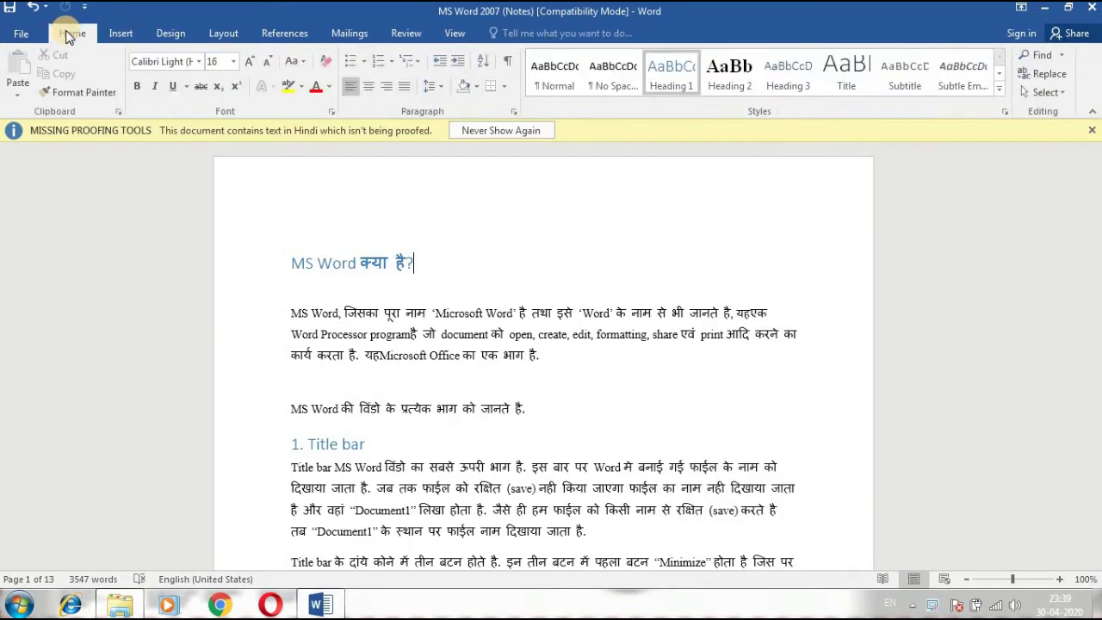
# Edit the page header and enter 'MS Word' in its centre
pyautogui.doubleClick(515, 198)
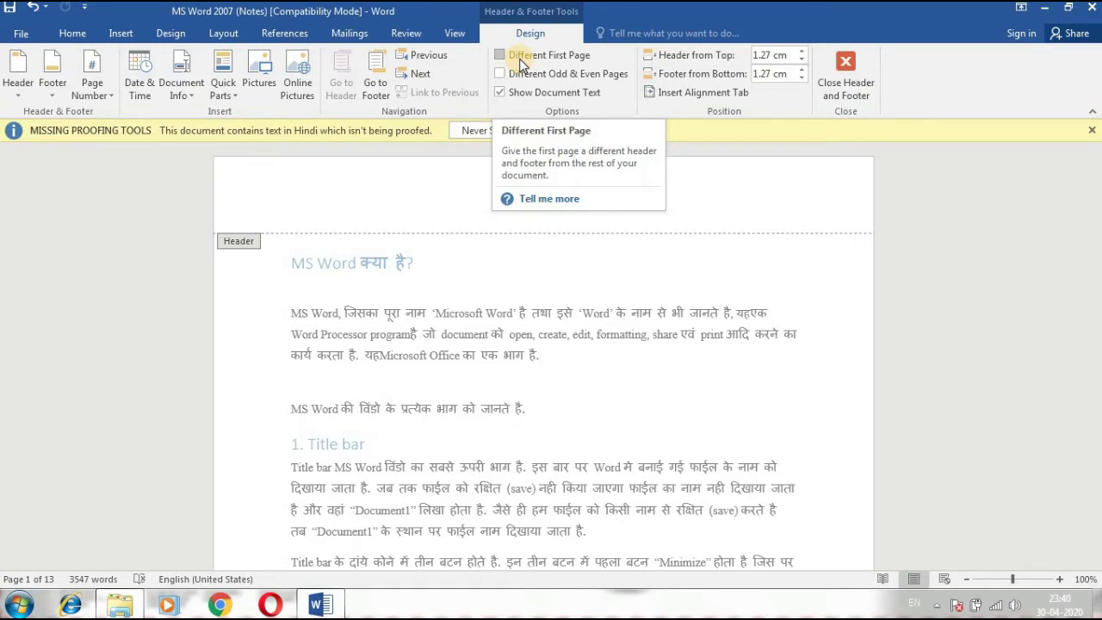
pyautogui.click(605, 213)
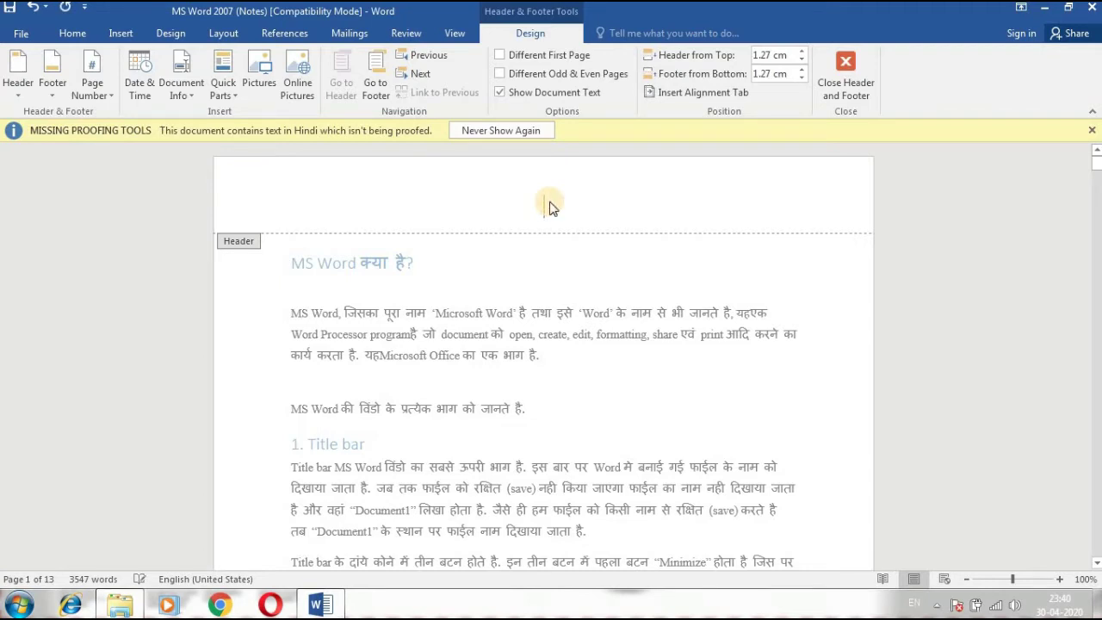
pyautogui.write('MS W')
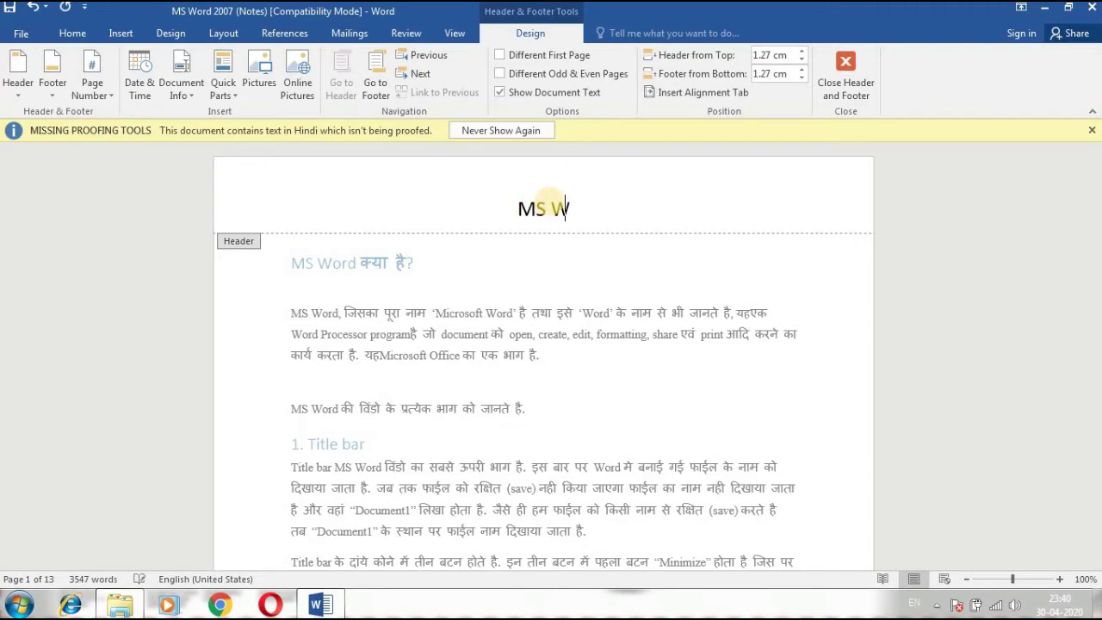
pyautogui.write('ord')
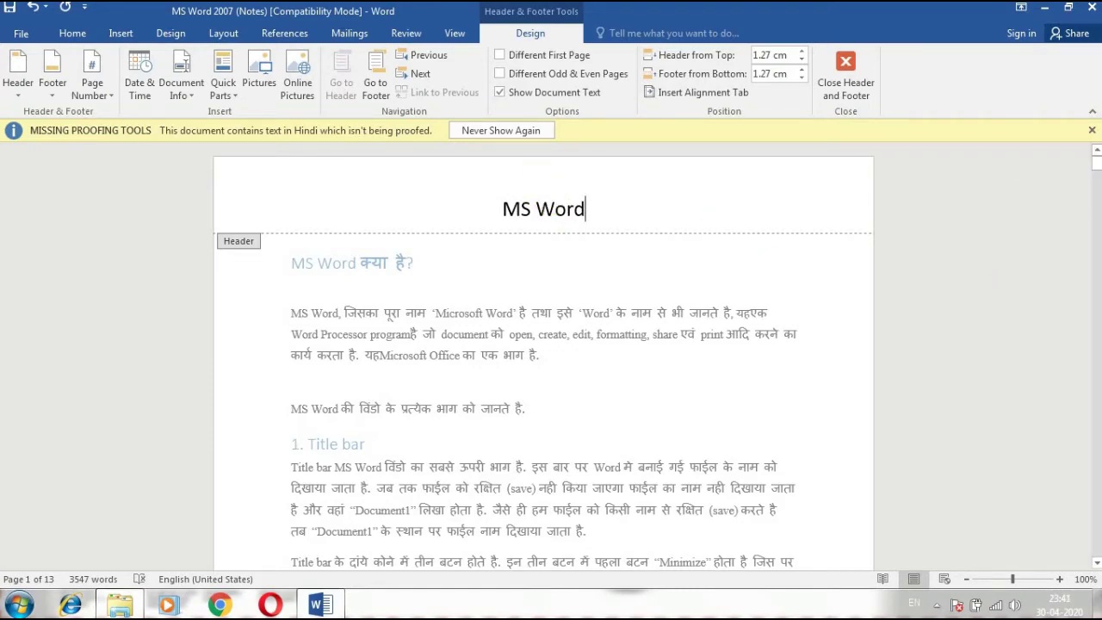
pyautogui.moveTo(1096, 170); pyautogui.dragTo(1096, 222)
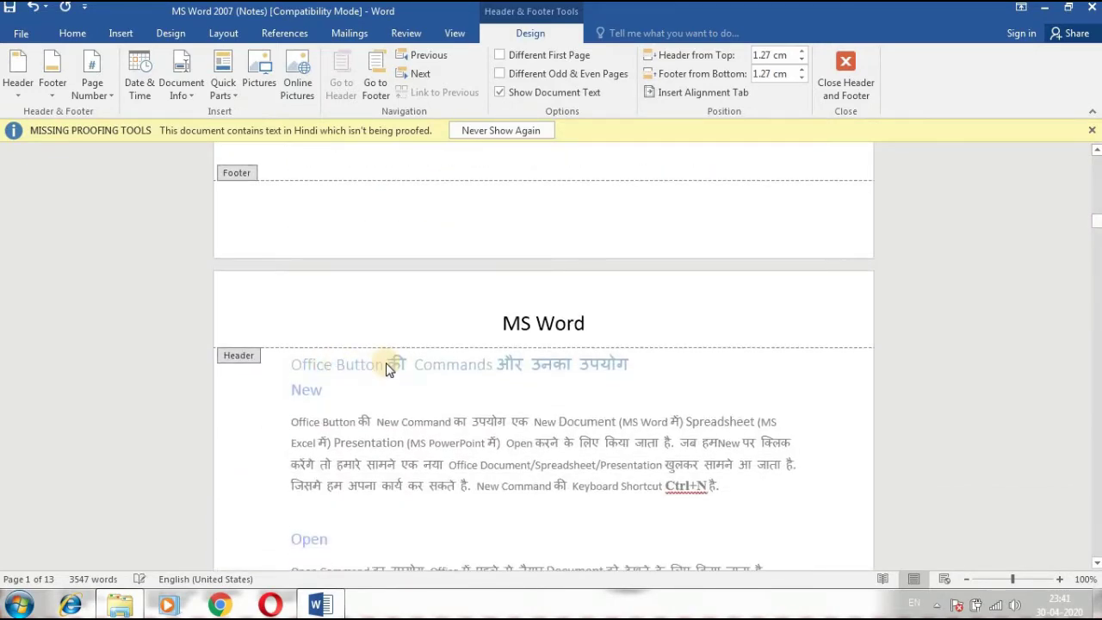
pyautogui.moveTo(574, 323); pyautogui.dragTo(590, 325)
pyautogui.click(589, 326)
pyautogui.tripleClick(589, 330)
pyautogui.write('O')
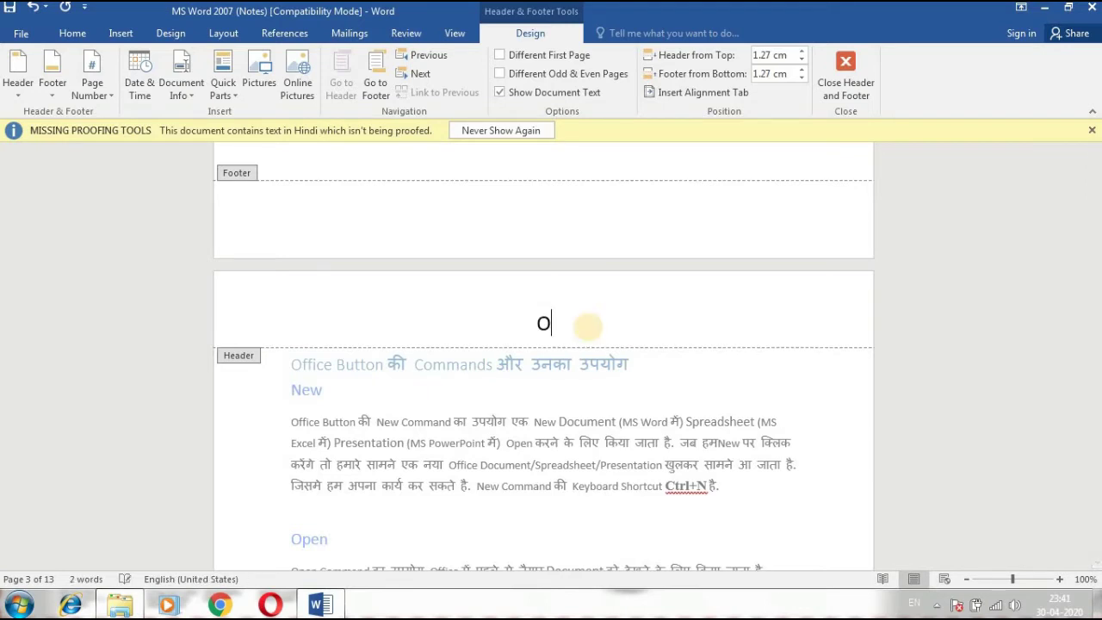
pyautogui.write('ffice But')
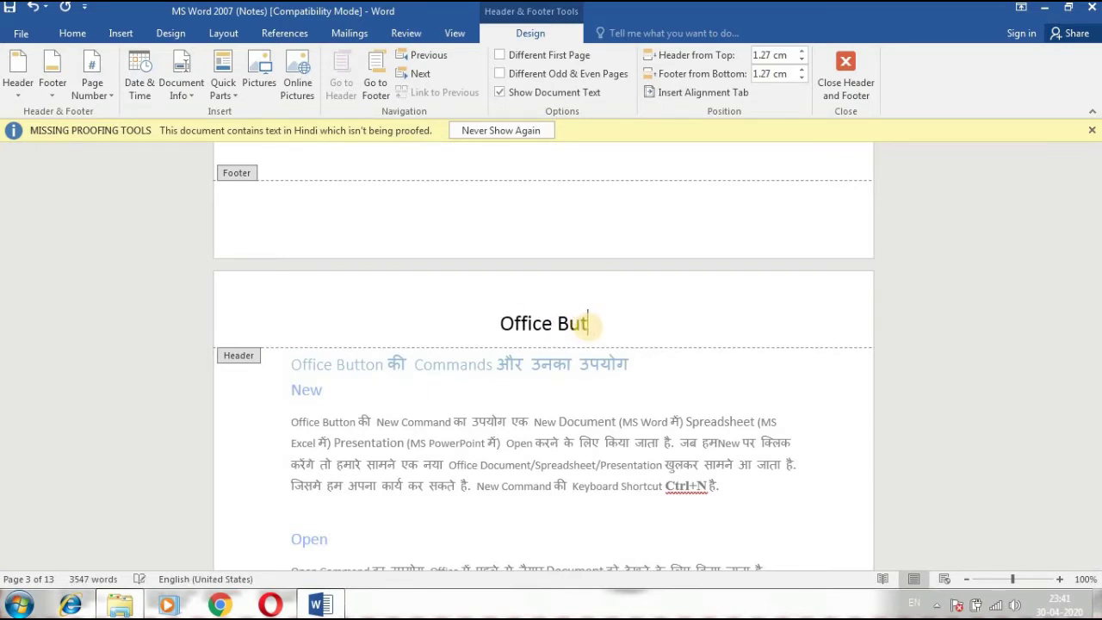
pyautogui.write('ton')
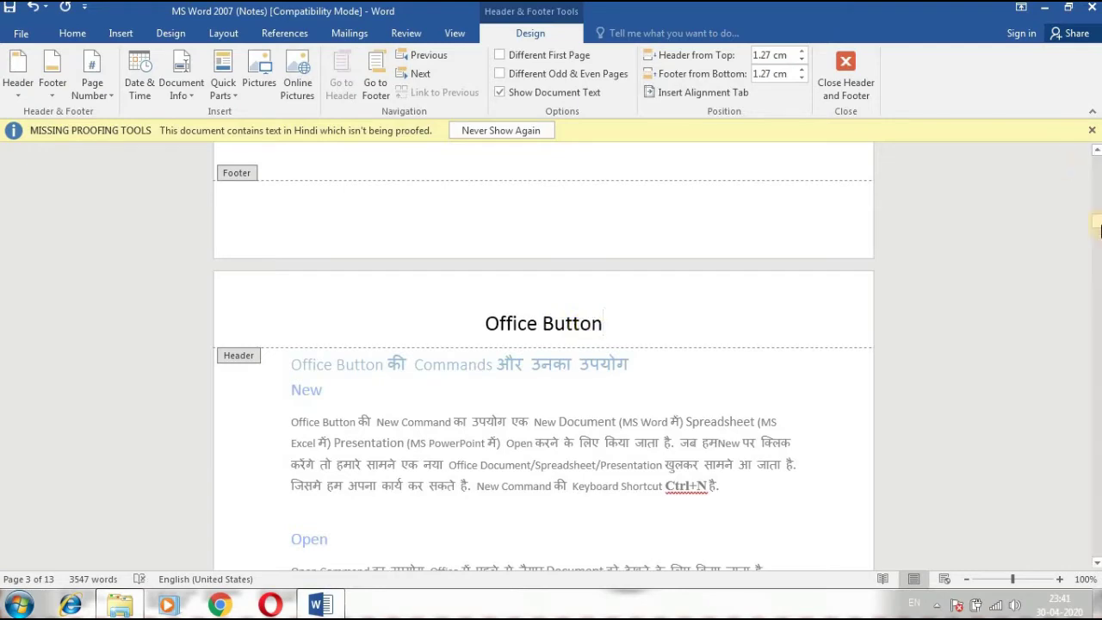
pyautogui.moveTo(1098, 222)
pyautogui.mouseDown()
pyautogui.moveTo(1098, 190)
pyautogui.moveTo(1097, 213)
pyautogui.mouseUp()
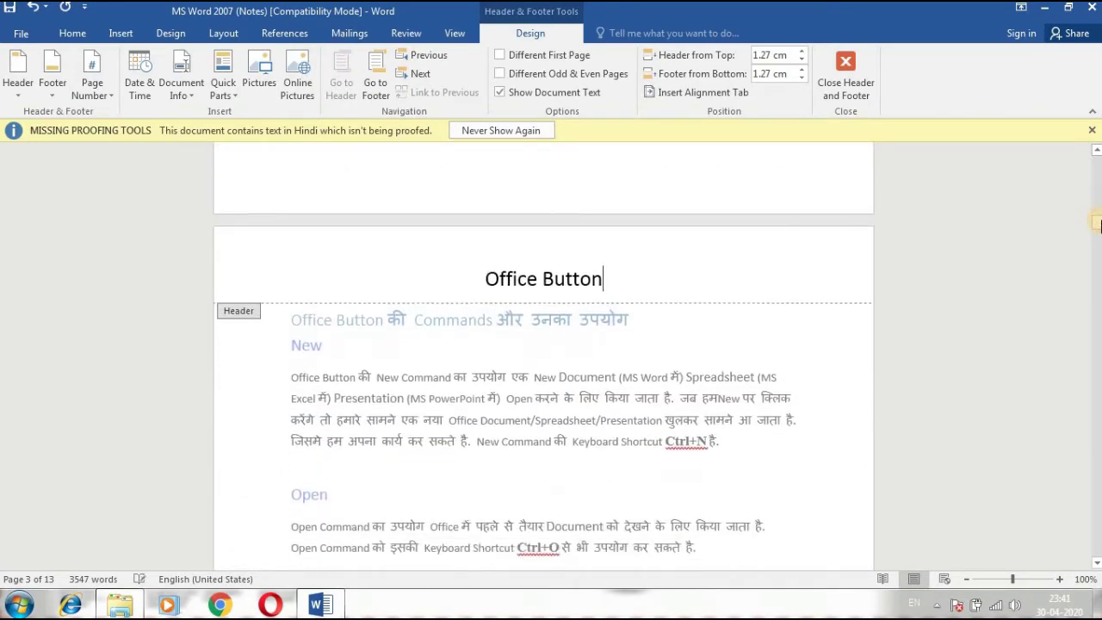
pyautogui.moveTo(1098, 214); pyautogui.dragTo(1097, 222)
pyautogui.hotkey('ctrl', 'z')
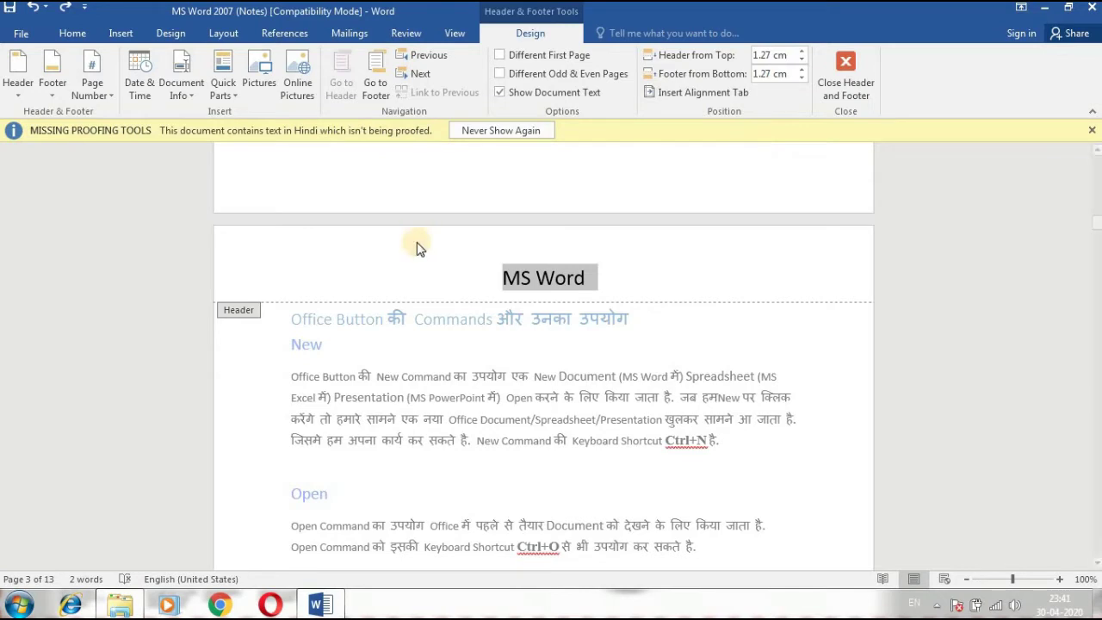
pyautogui.click(475, 277)
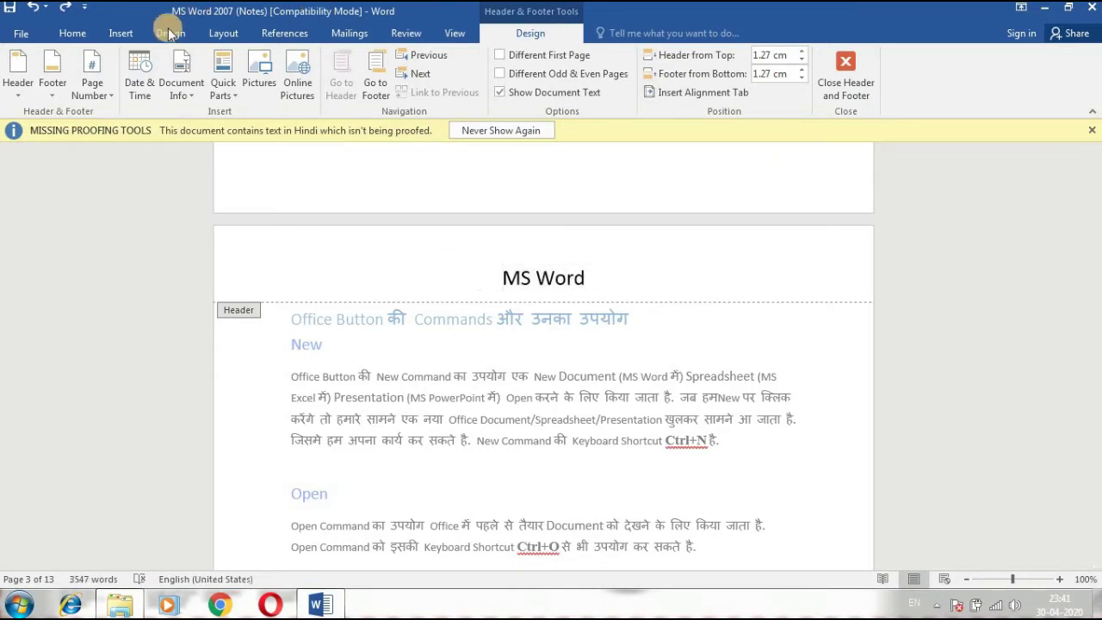
# Insert Section 2 at the Office Button page via Page Setup, applying to 'This point forward'
pyautogui.click(223, 33)
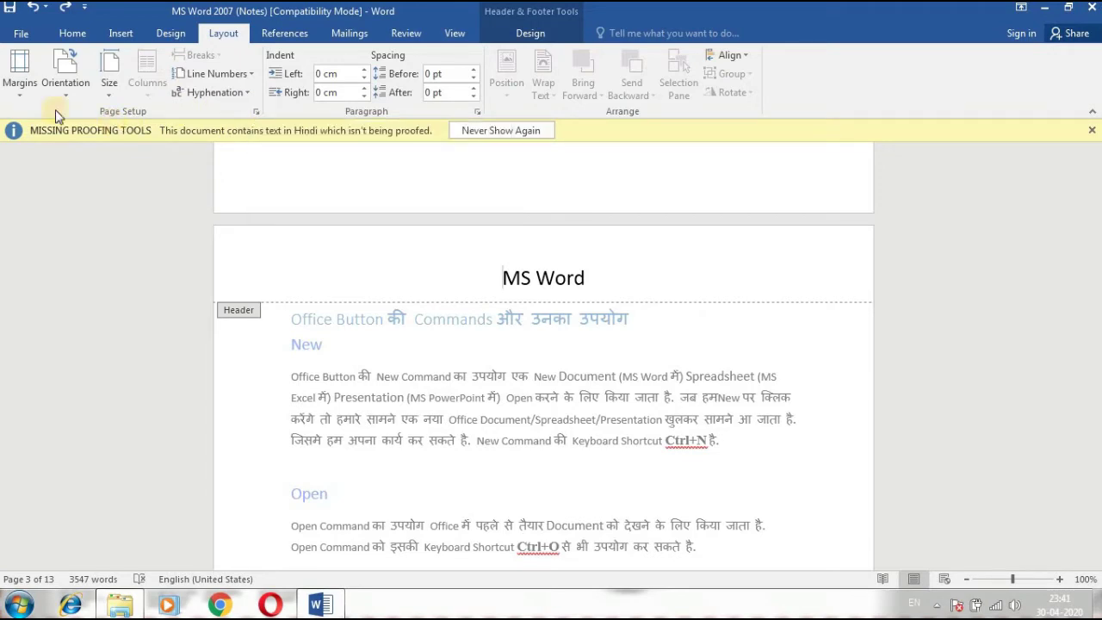
pyautogui.click(21, 93)
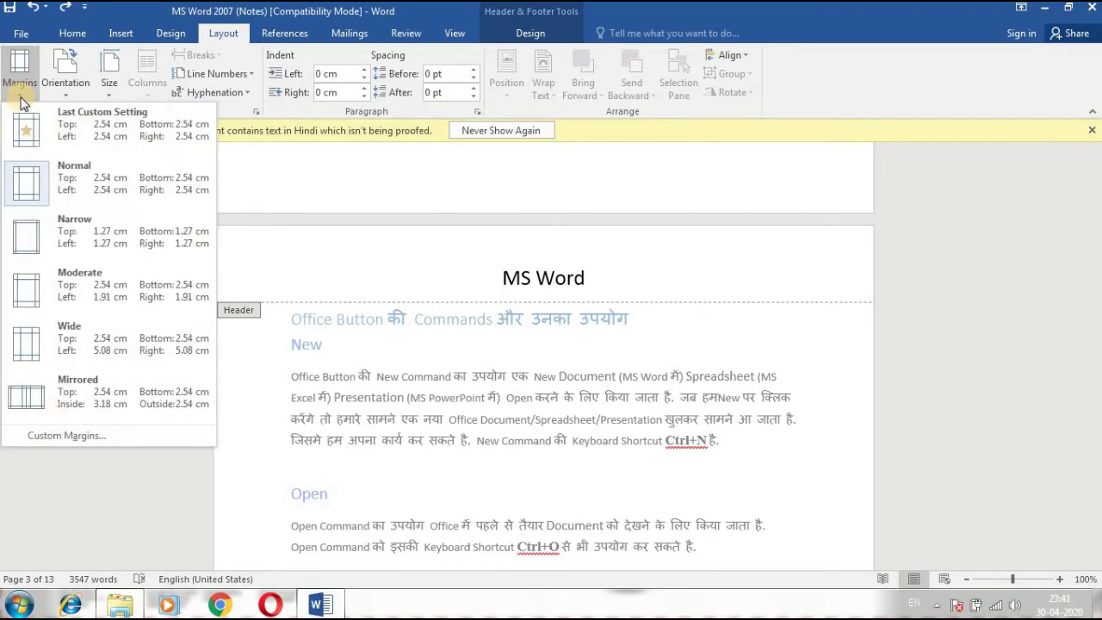
pyautogui.click(74, 438)
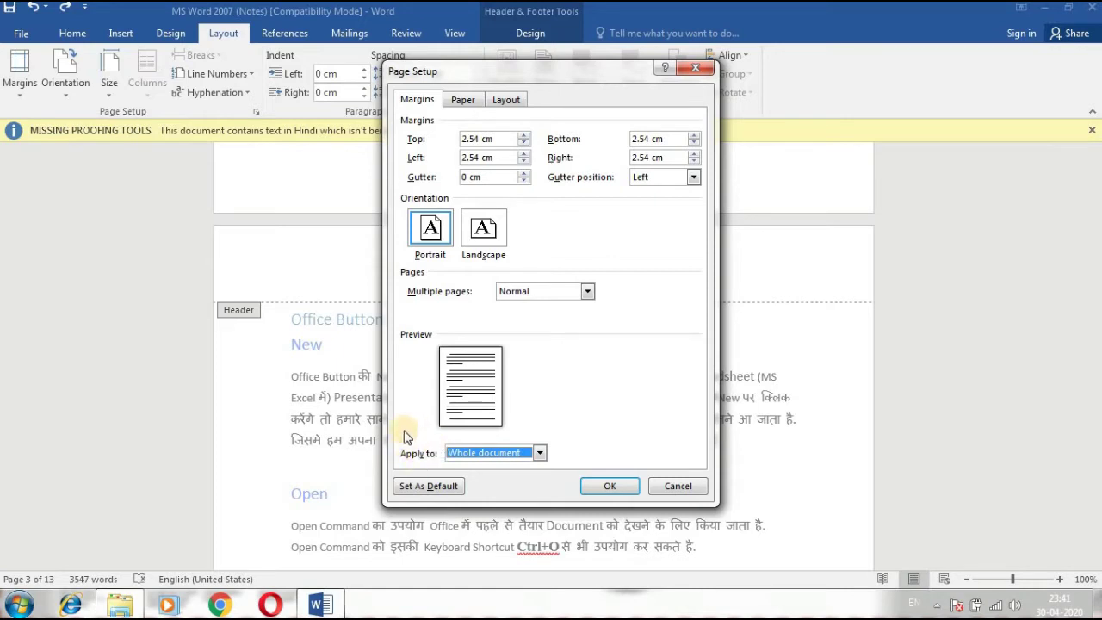
pyautogui.click(539, 453)
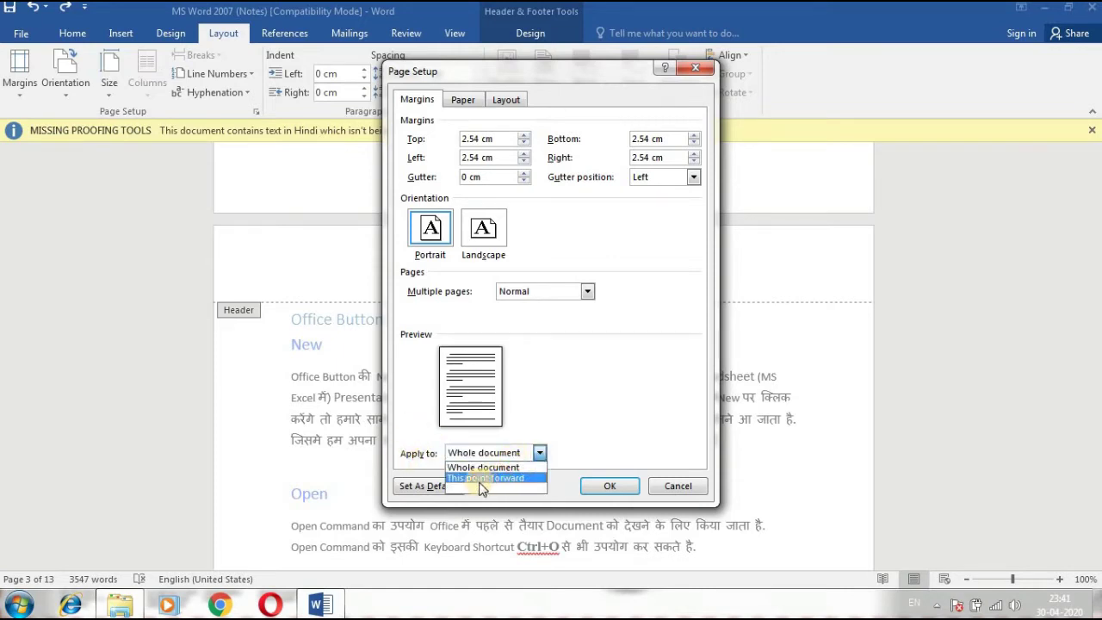
pyautogui.click(506, 479)
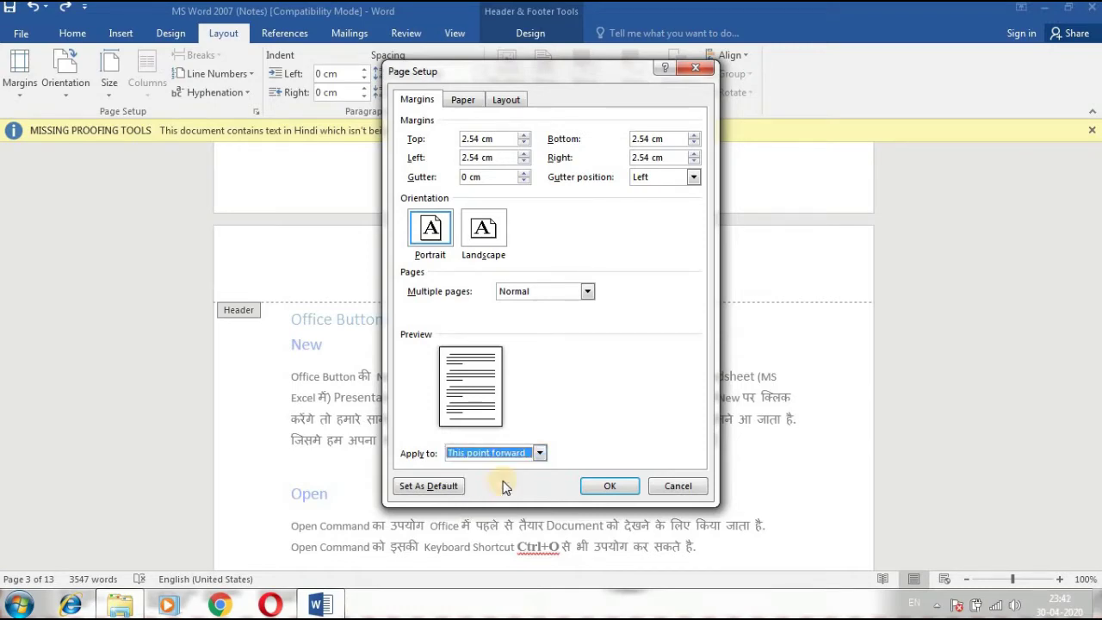
pyautogui.click(610, 487)
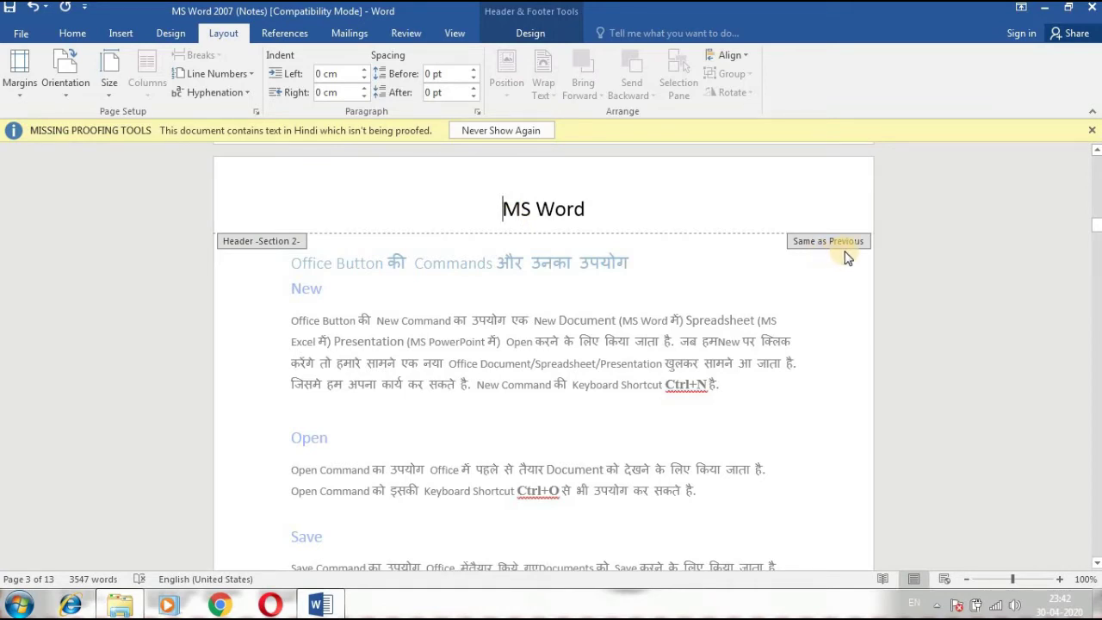
# Turn off Link to Previous for the section 2 header and replace 'MS Word' with 'Office Button'
pyautogui.click(532, 34)
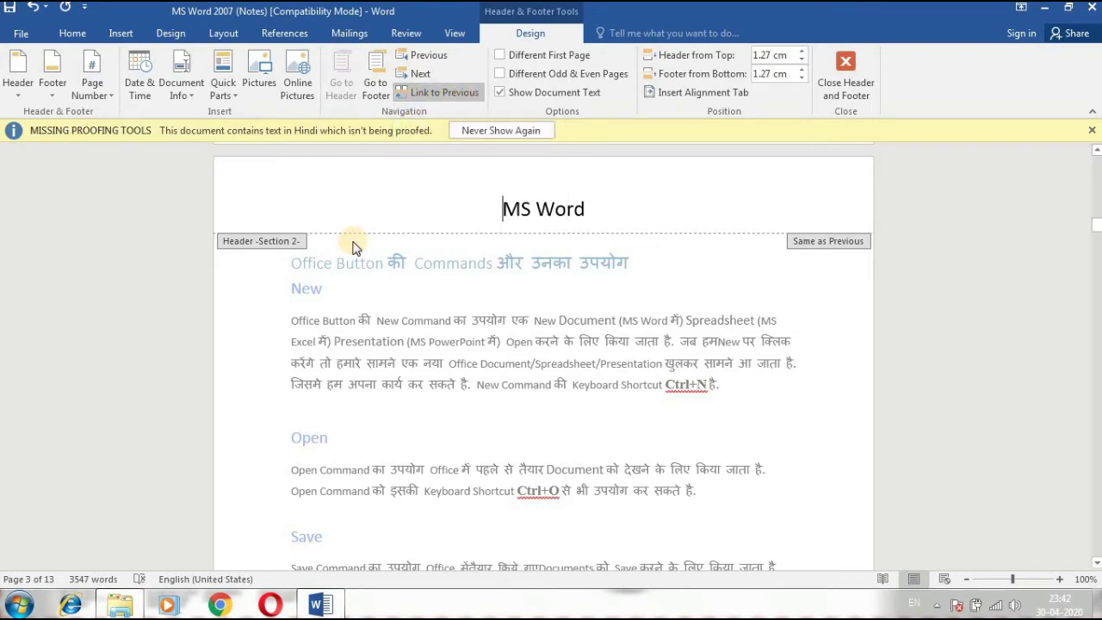
pyautogui.click(427, 92)
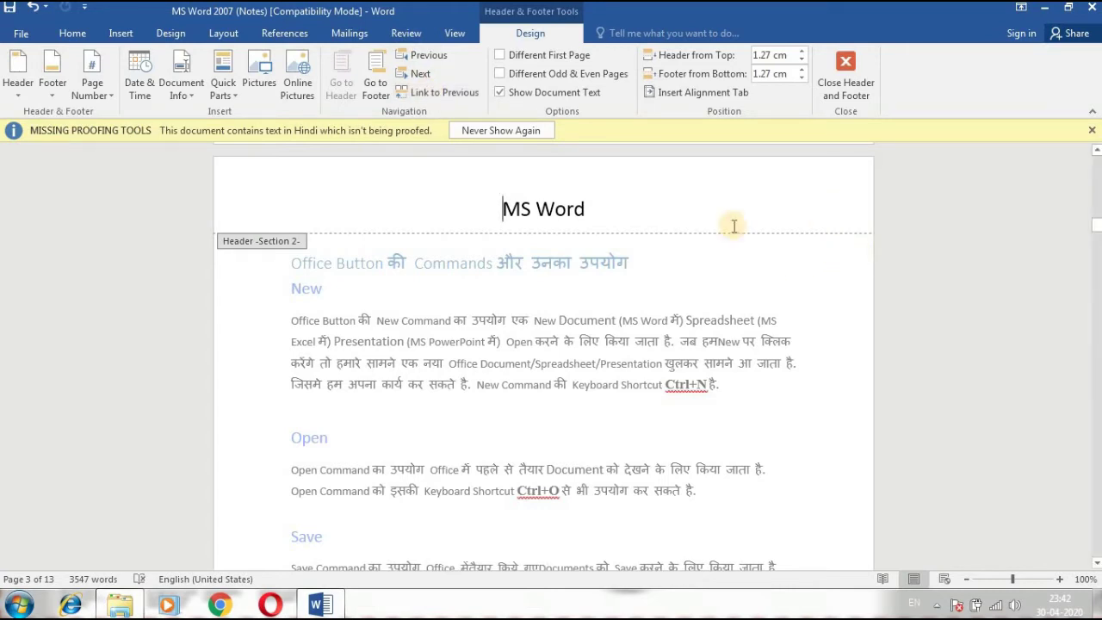
pyautogui.tripleClick(533, 208)
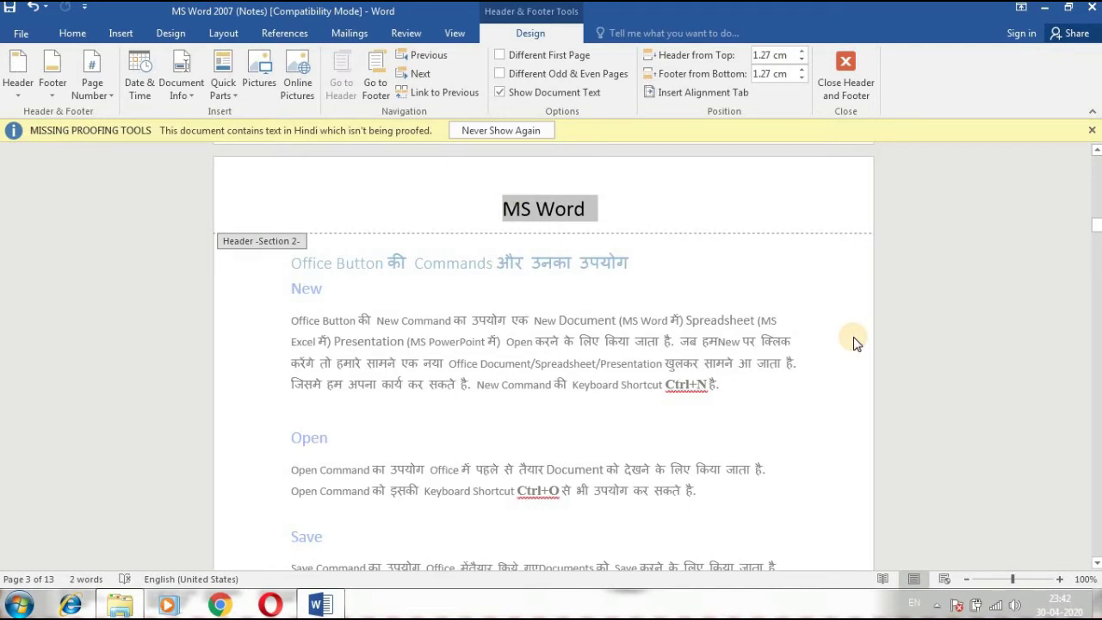
pyautogui.write('Off')
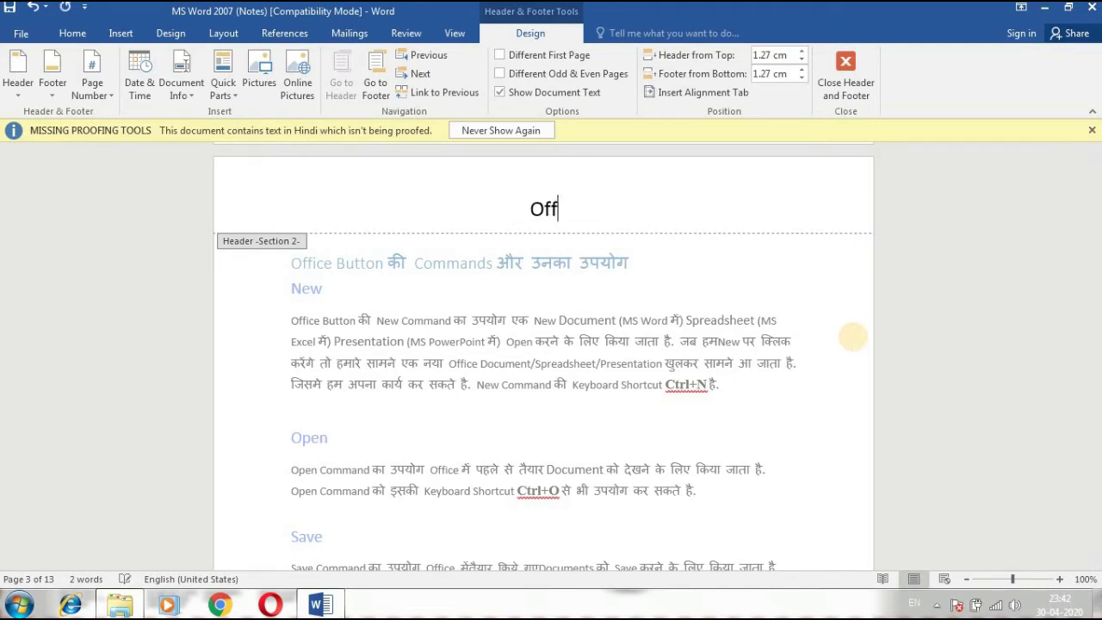
pyautogui.write('cie ')
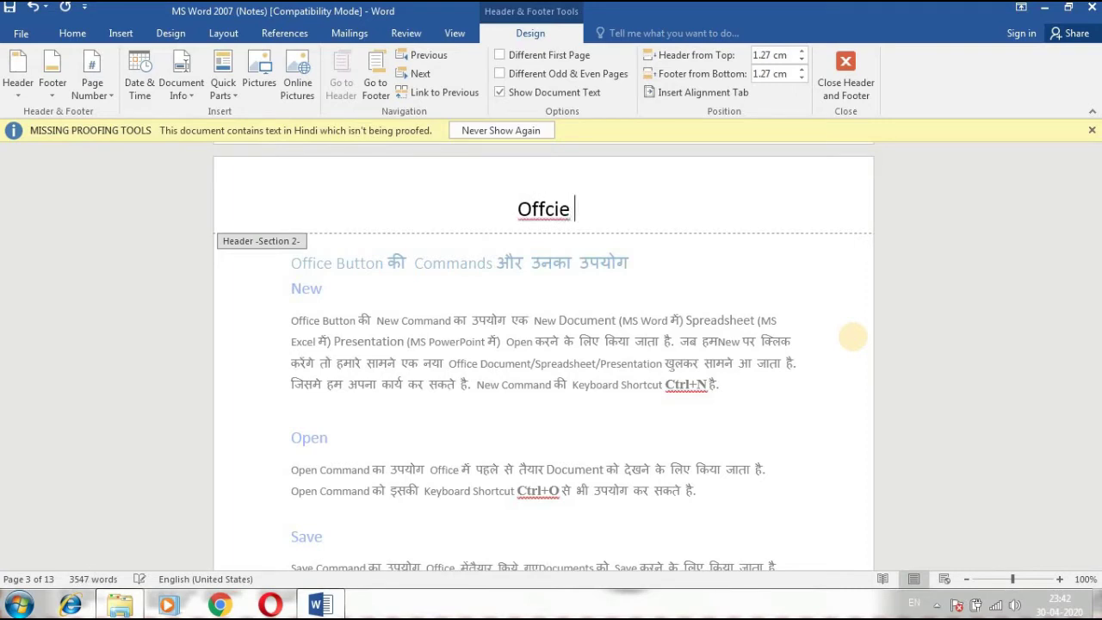
pyautogui.press('BackSpace')
pyautogui.press('BackSpace')
pyautogui.press('BackSpace')
pyautogui.press('BackSpace')
pyautogui.write('ice ')
pyautogui.write('Button')
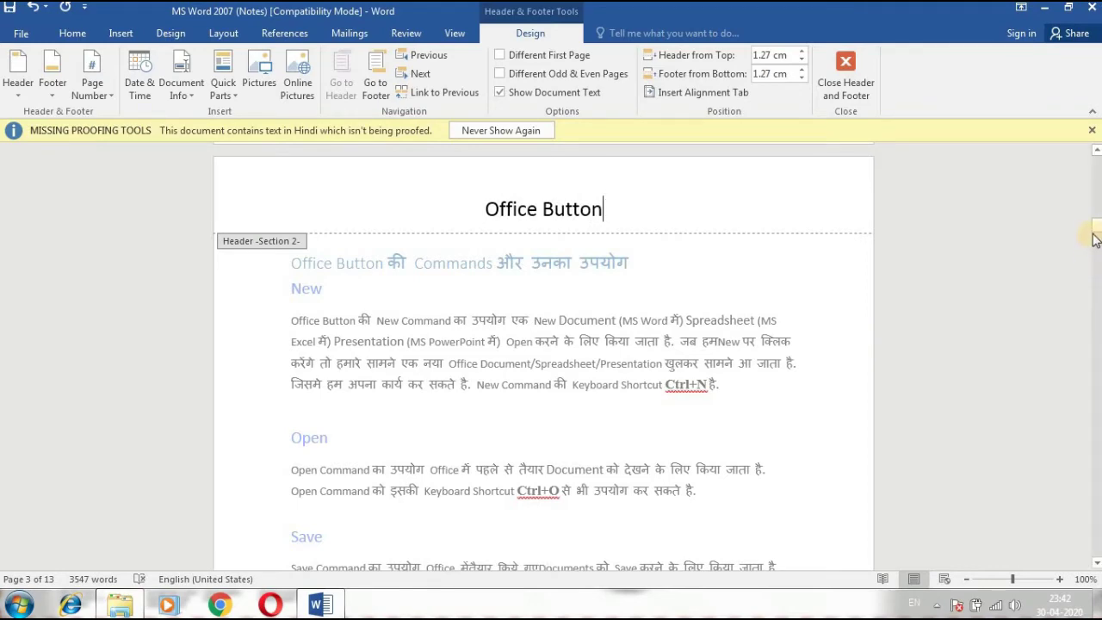
pyautogui.moveTo(1095, 234); pyautogui.dragTo(1095, 194)
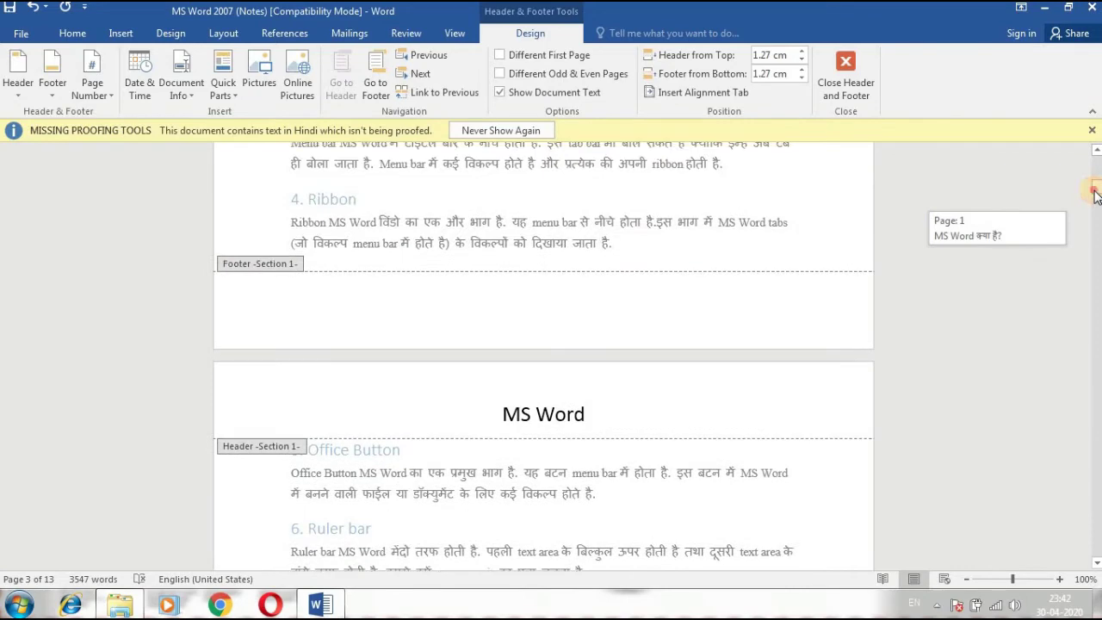
# Scroll down to page 5 and place the cursor in its header
pyautogui.moveTo(1095, 196); pyautogui.dragTo(1098, 296)
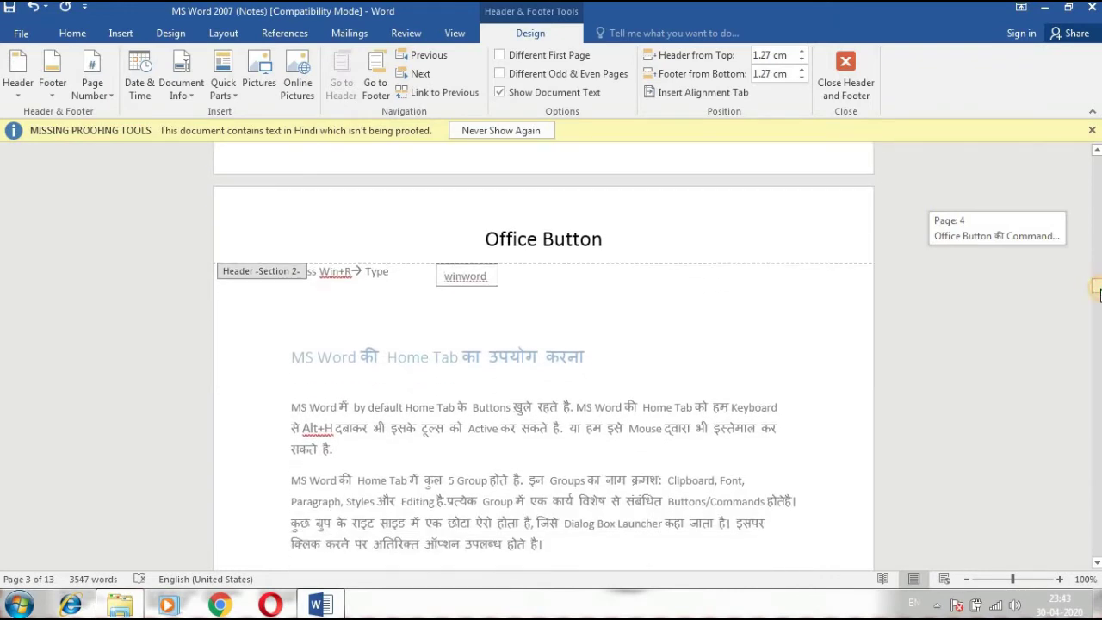
pyautogui.click(689, 234)
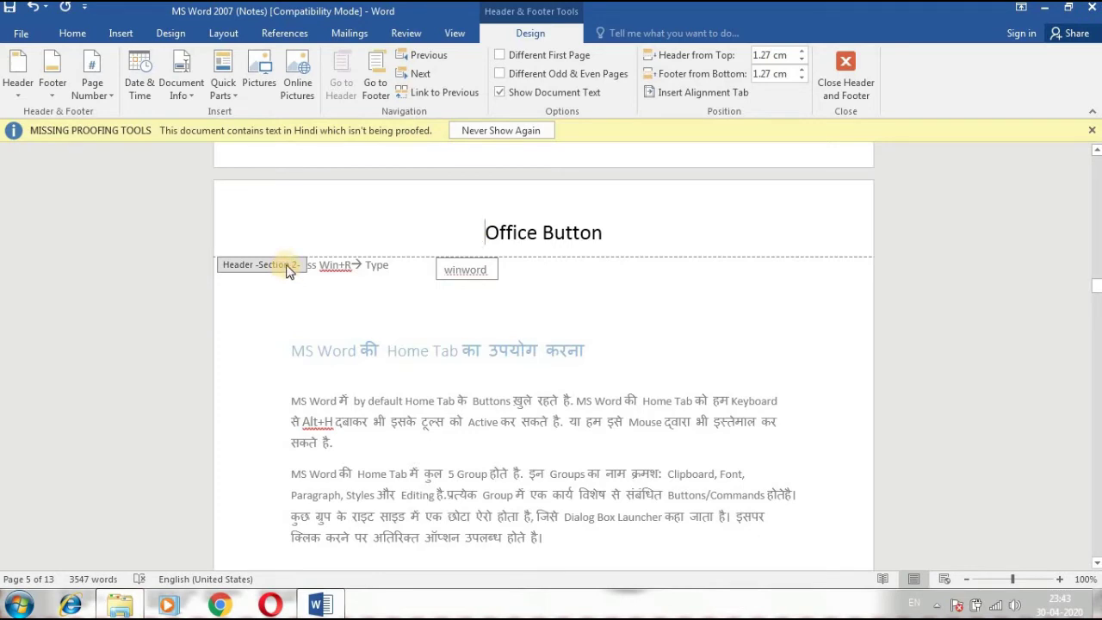
# Start Section 3 at page 5 via Page Setup with Apply to set to 'This point forward'
pyautogui.click(223, 34)
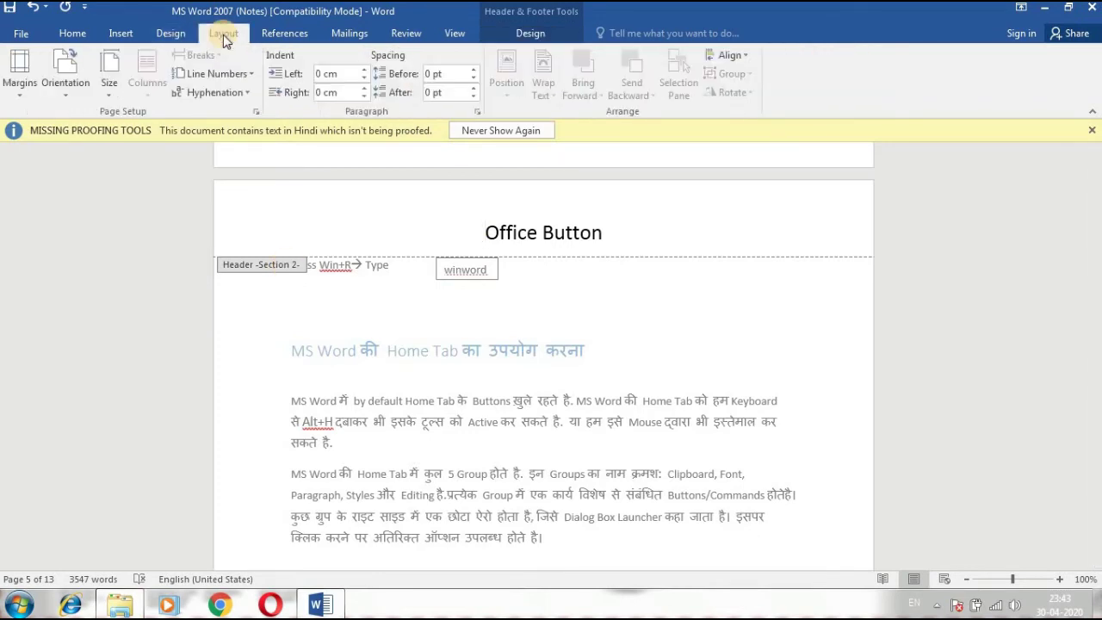
pyautogui.click(255, 112)
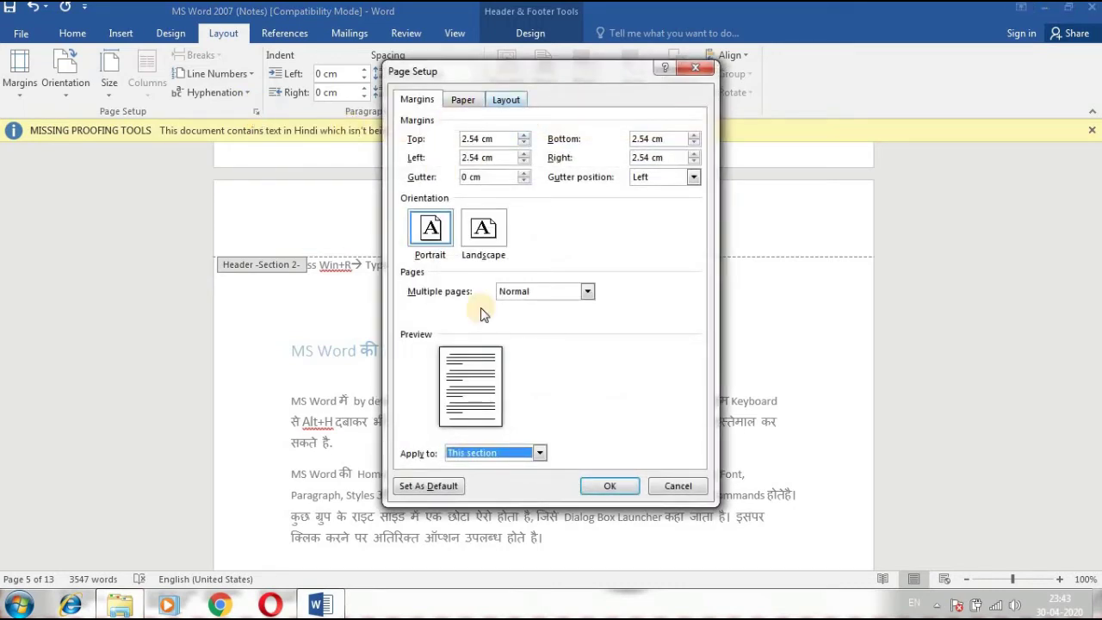
pyautogui.click(538, 452)
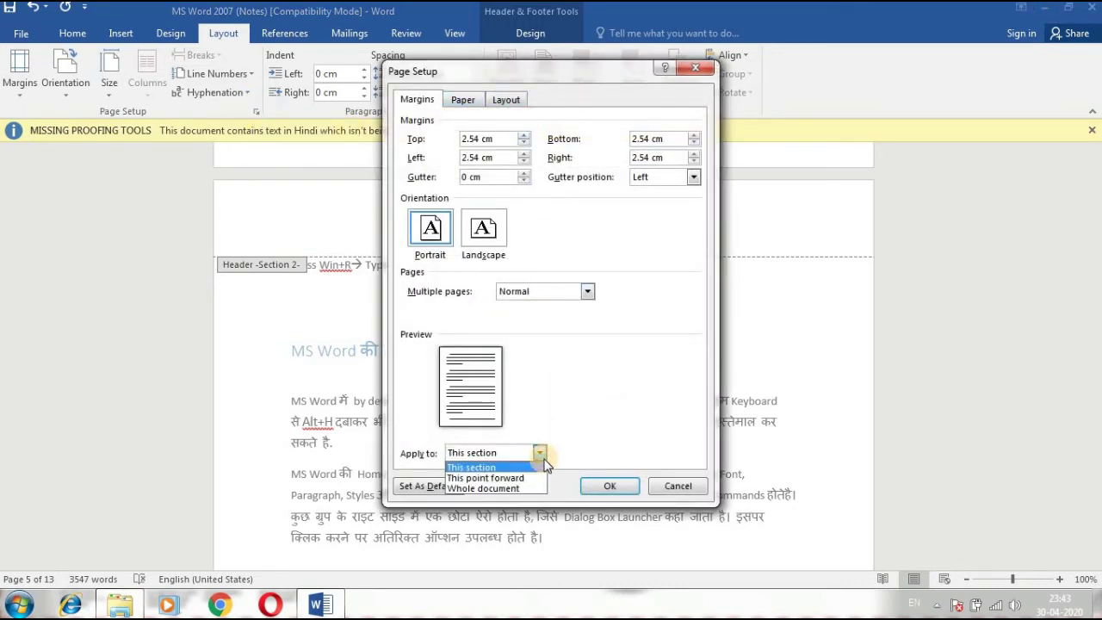
pyautogui.click(478, 477)
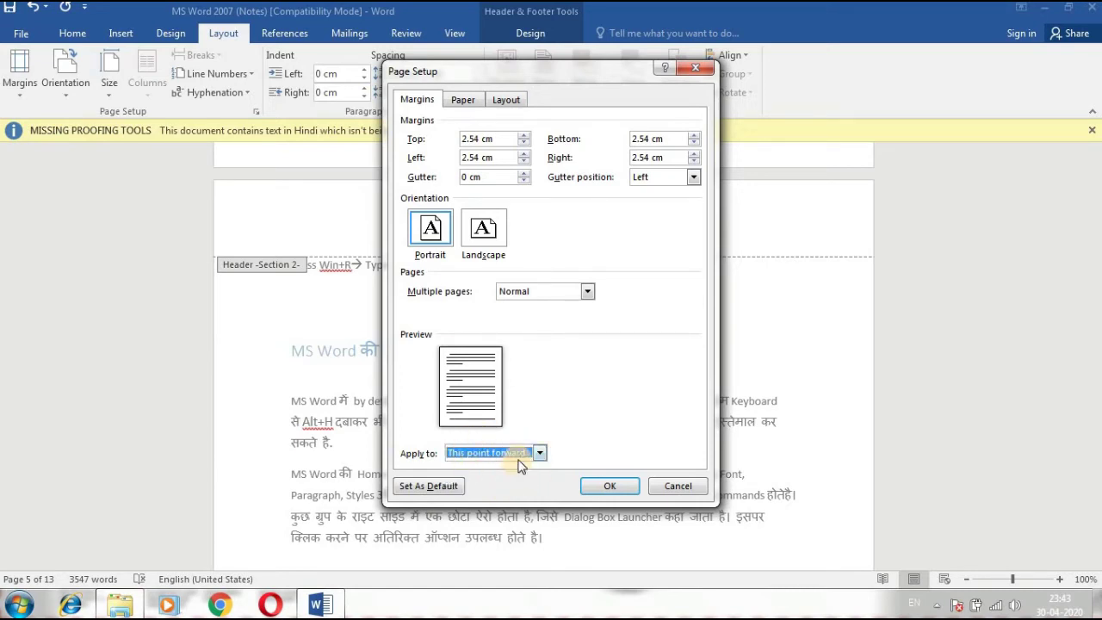
pyautogui.click(606, 483)
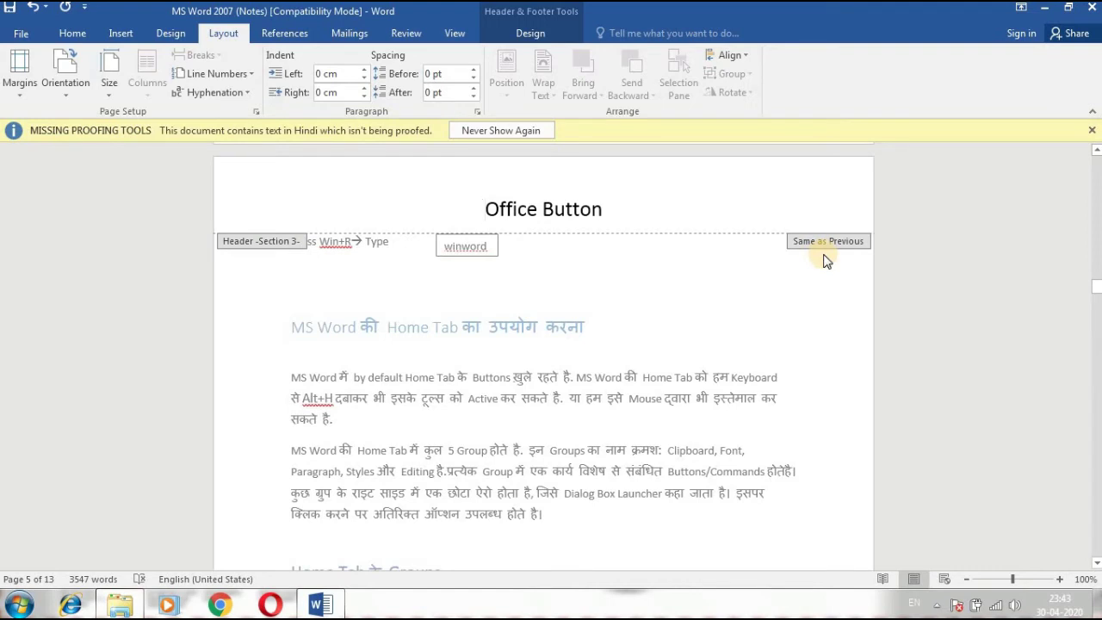
# Unlink the section 3 header and change its text from 'Office Button' to 'Insert Tab'
pyautogui.click(530, 35)
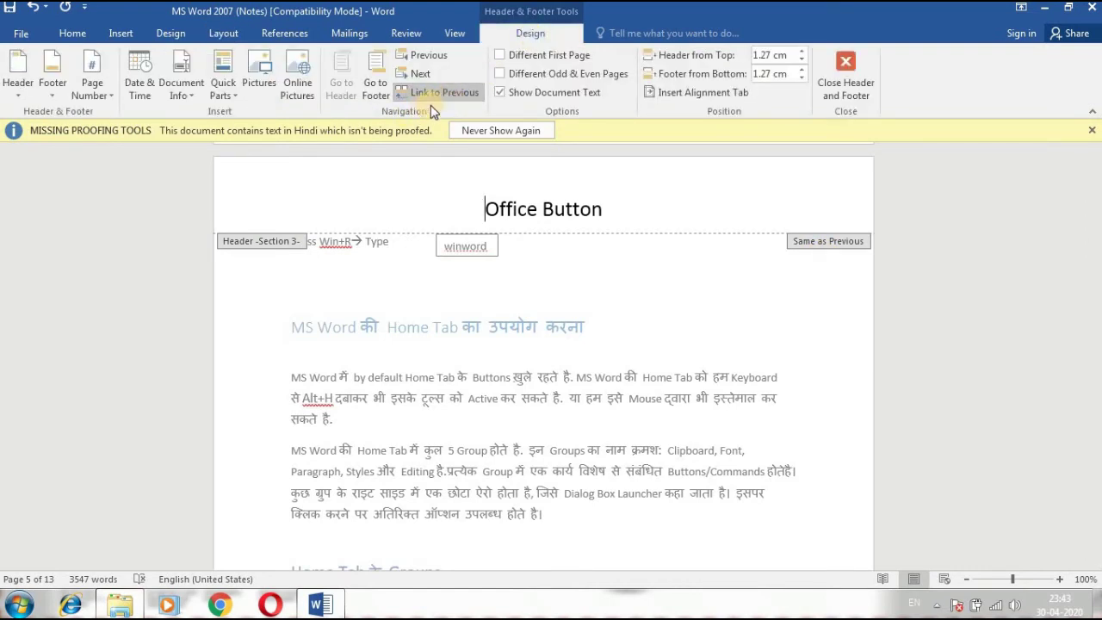
pyautogui.click(461, 97)
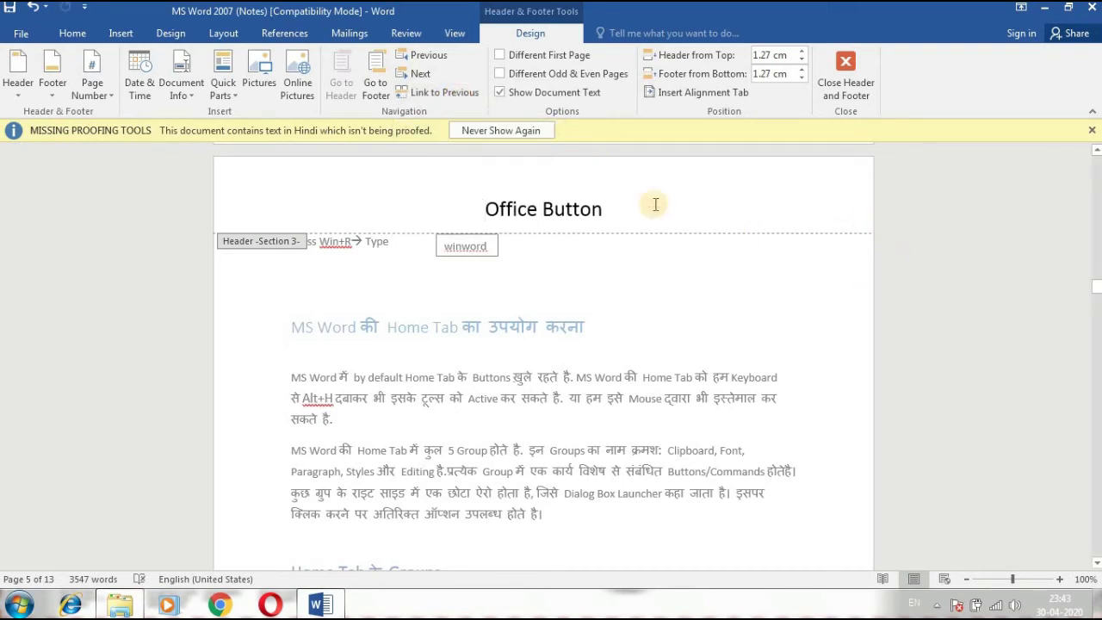
pyautogui.click(494, 207)
pyautogui.moveTo(494, 207); pyautogui.dragTo(613, 209)
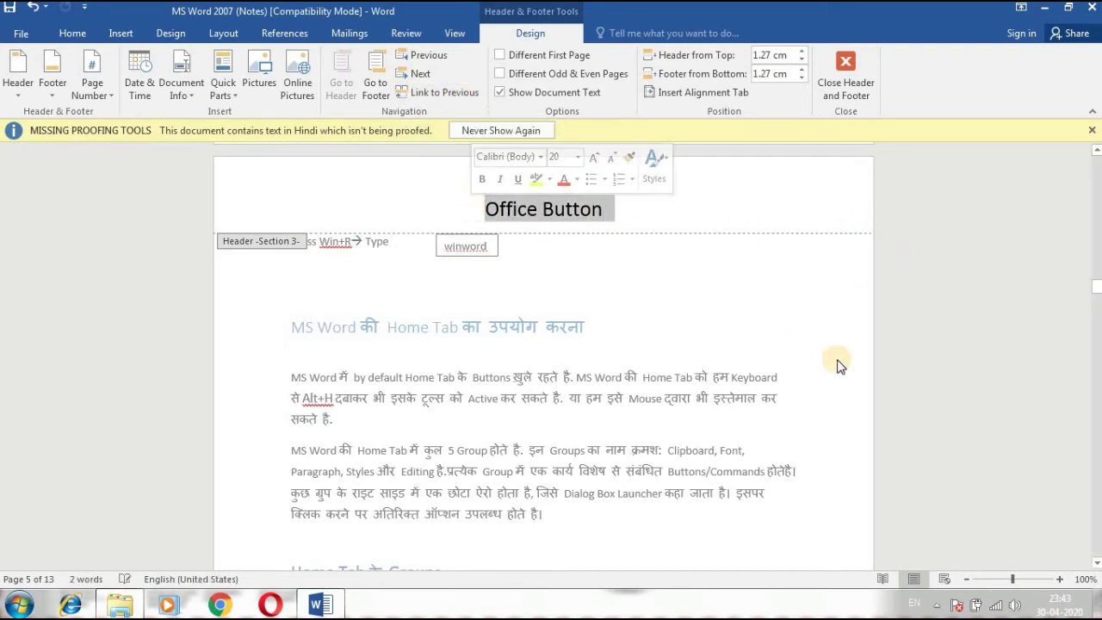
pyautogui.write('In')
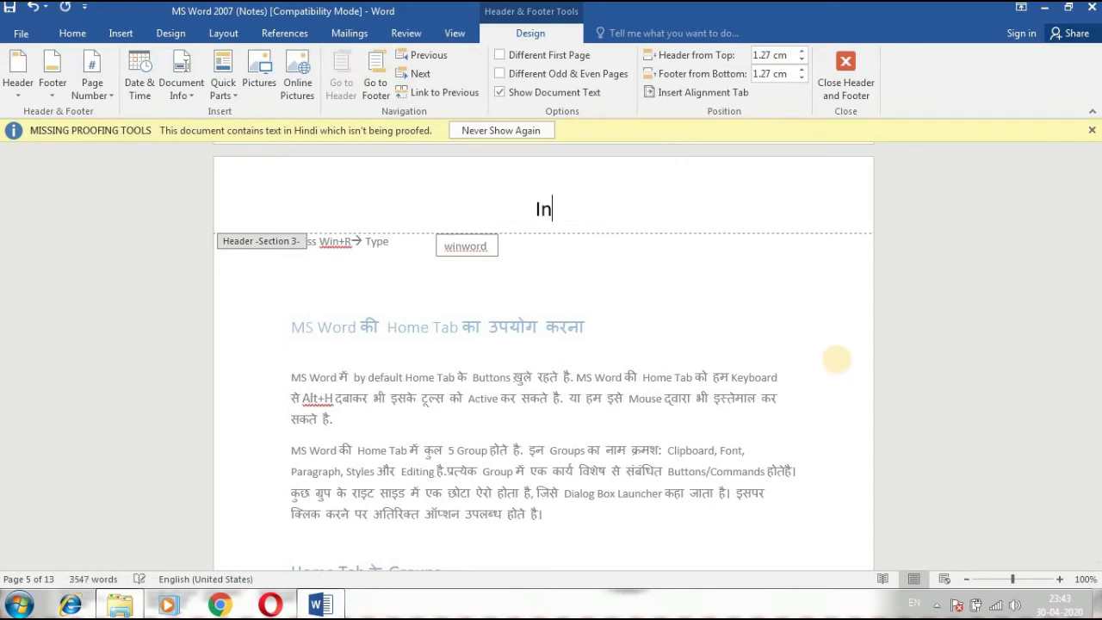
pyautogui.write('sert ')
pyautogui.write('Tab')
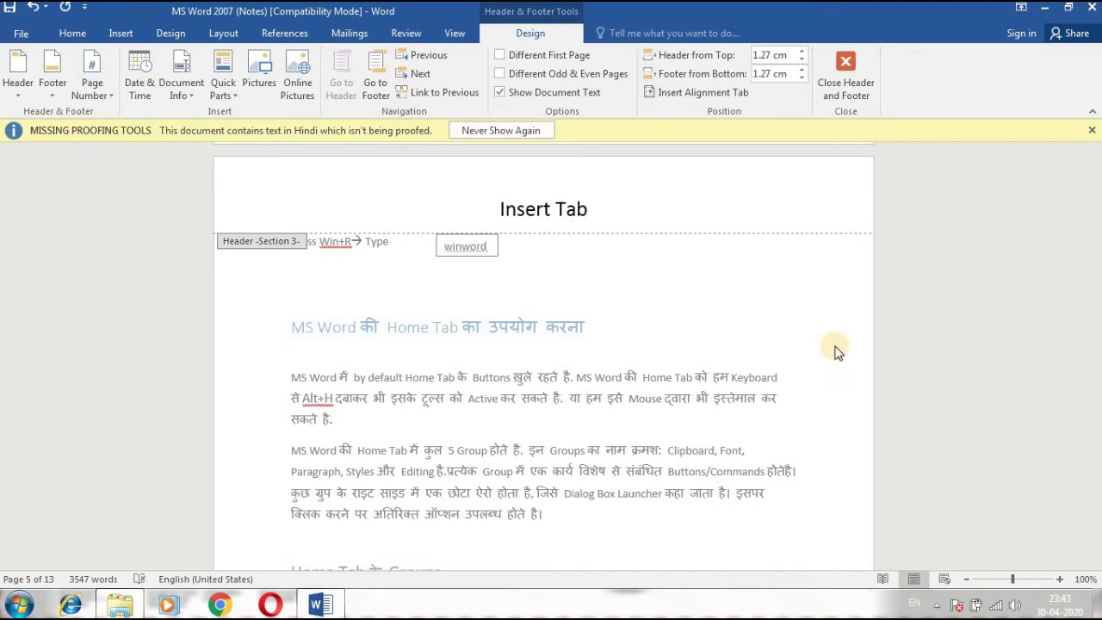
pyautogui.moveTo(1095, 291)
pyautogui.mouseDown()
pyautogui.moveTo(1096, 315)
pyautogui.moveTo(1095, 160)
pyautogui.mouseUp()
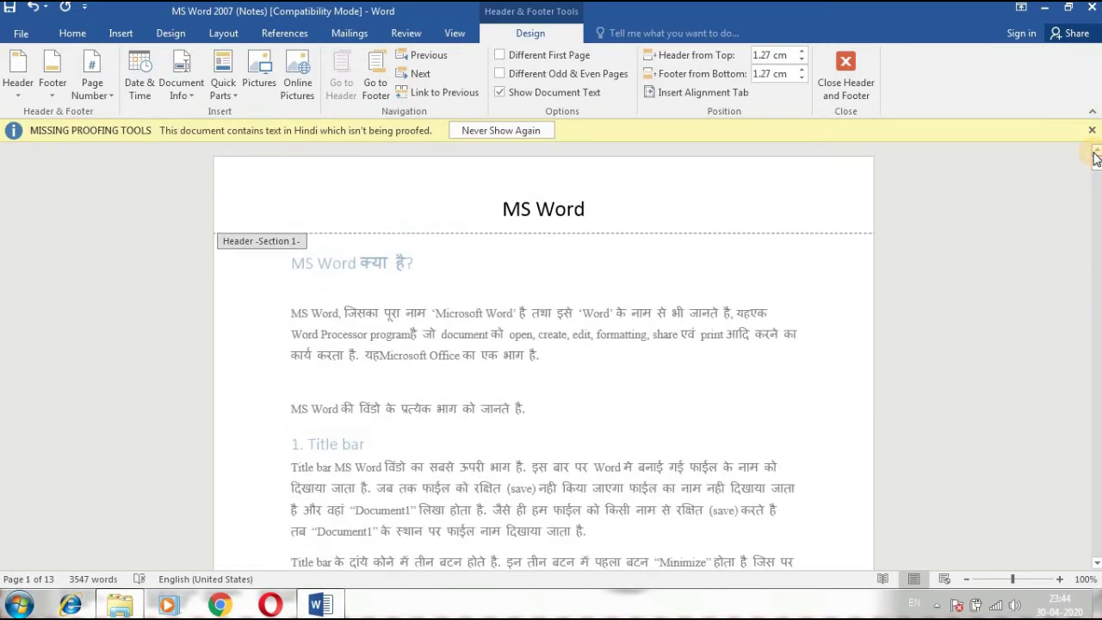